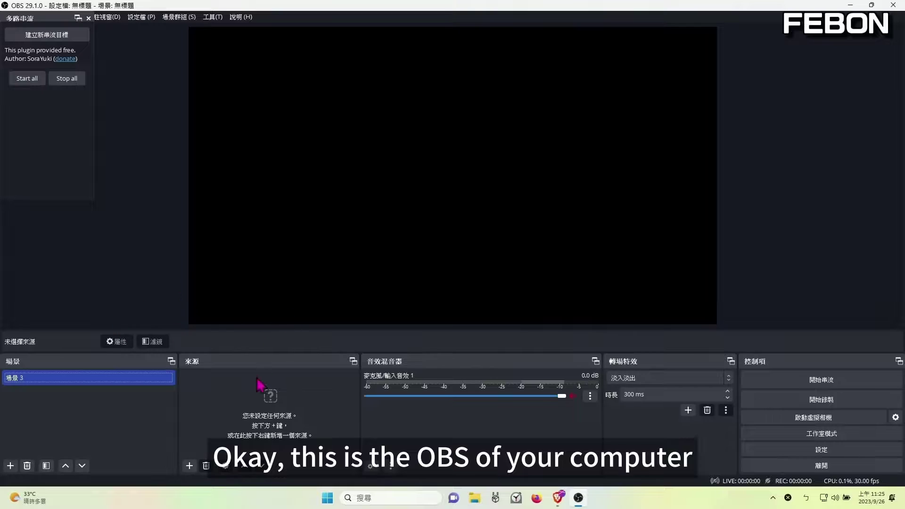
Add a Video Capture Device source to scene 3 using the 4K USB3.0 Capture device
left_click(189, 465)
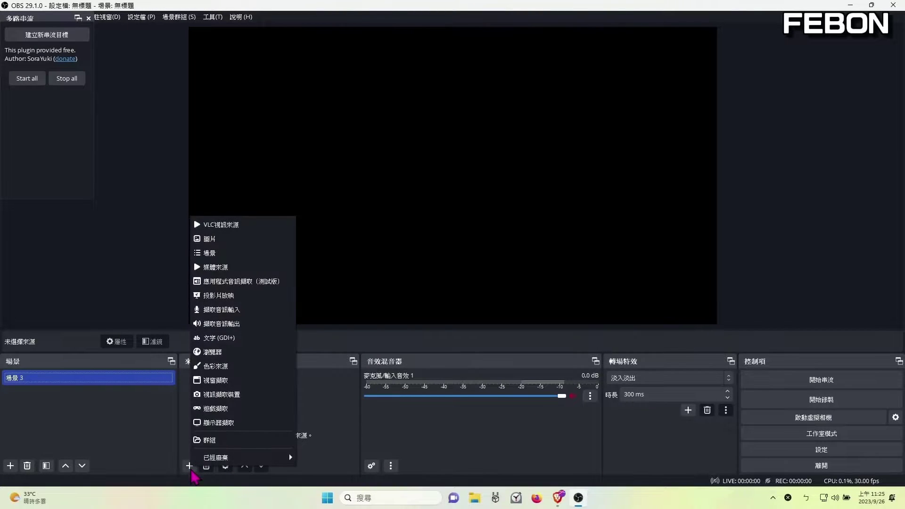
left_click(205, 395)
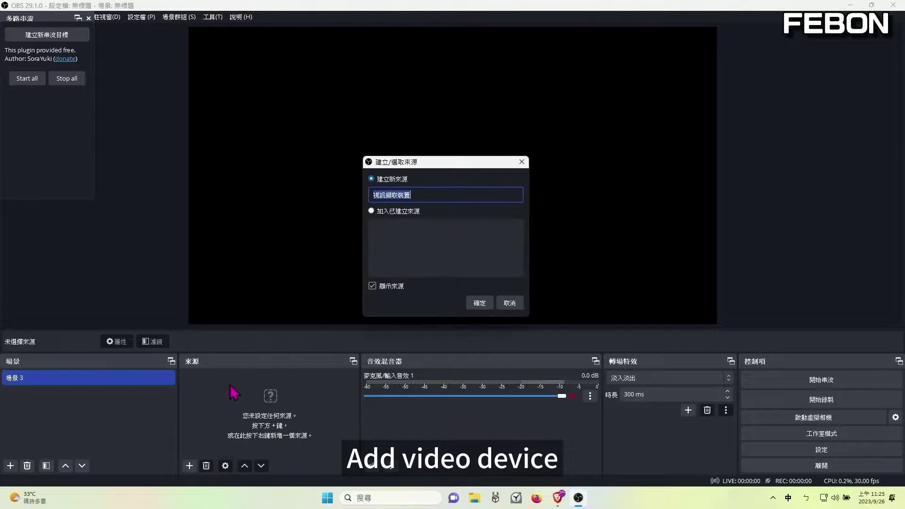
left_click(477, 304)
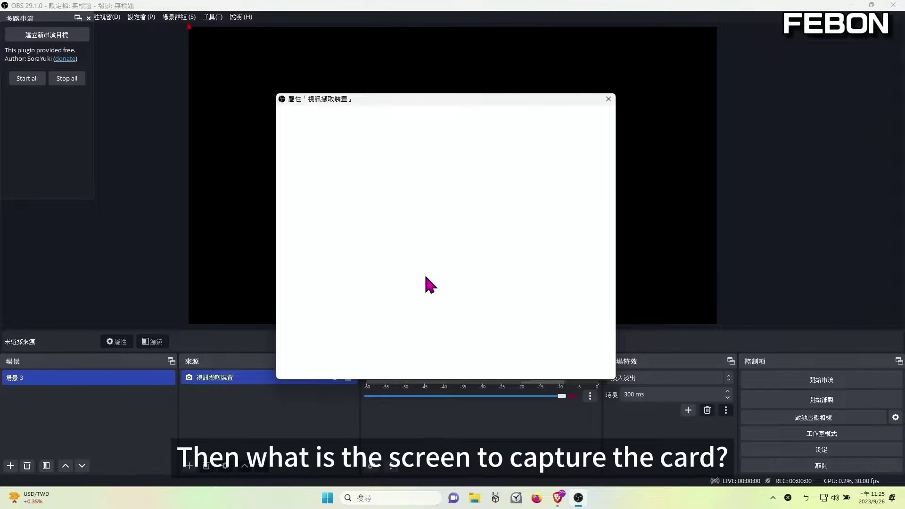
left_click(383, 250)
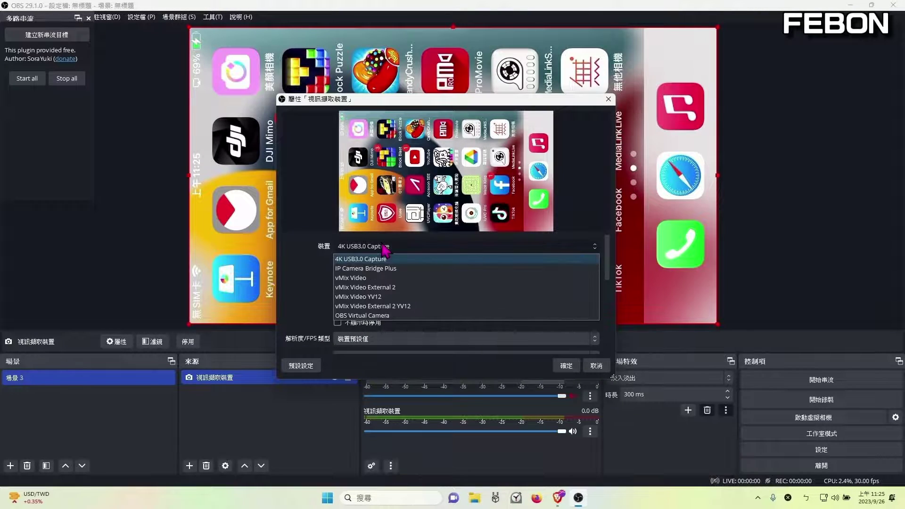
left_click(345, 262)
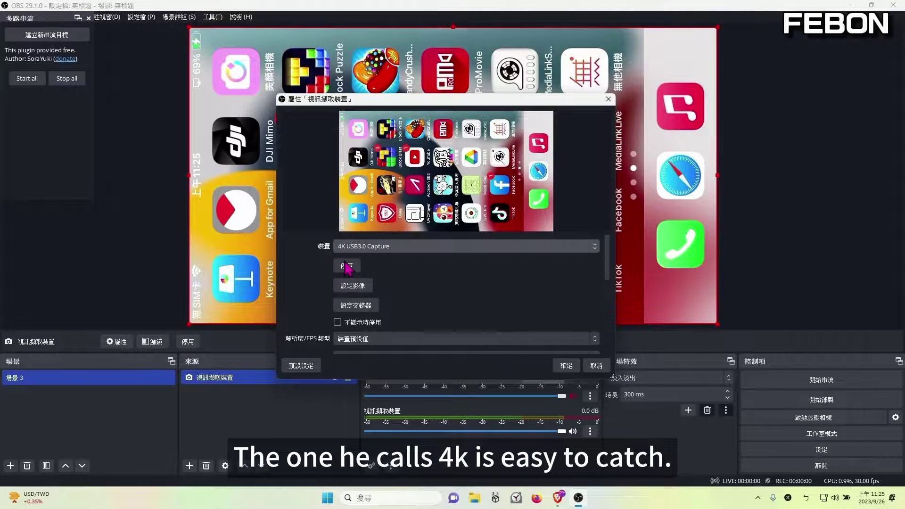
left_click(566, 368)
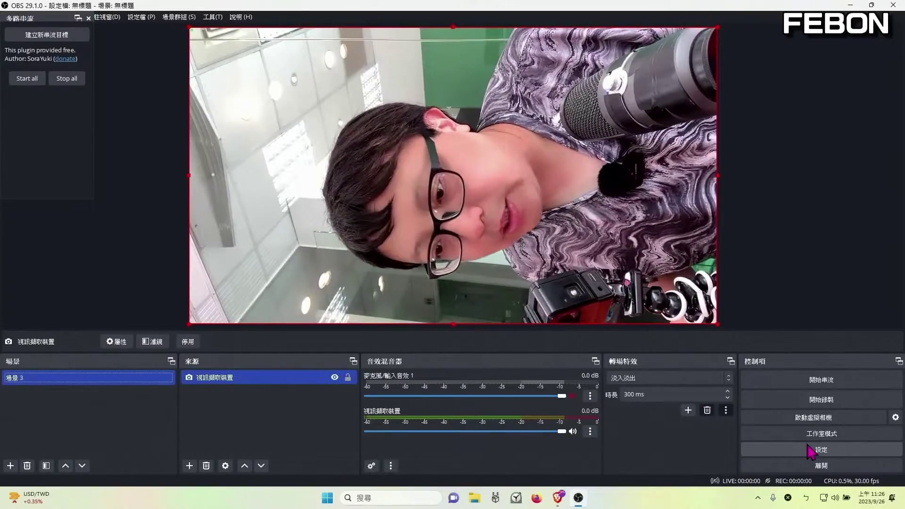
Set both base and output video resolution to 1080x1920 and apply the change
left_click(807, 450)
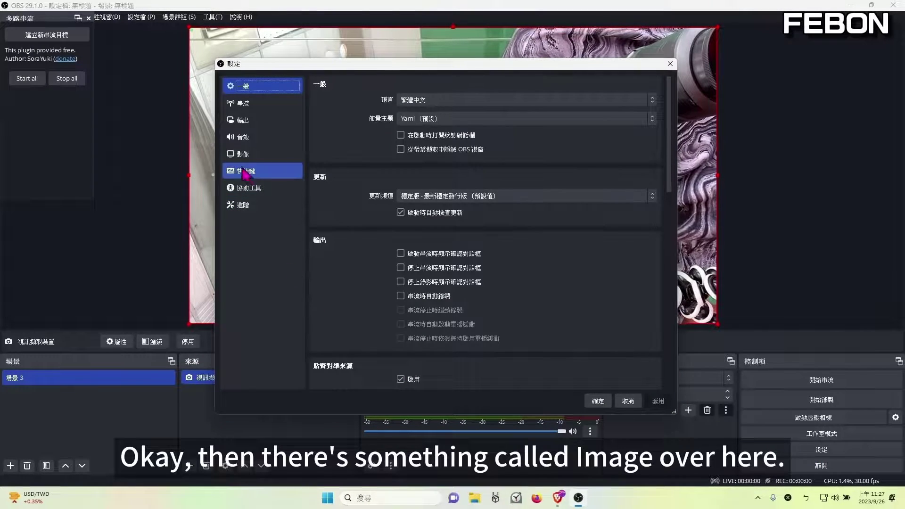
left_click(250, 151)
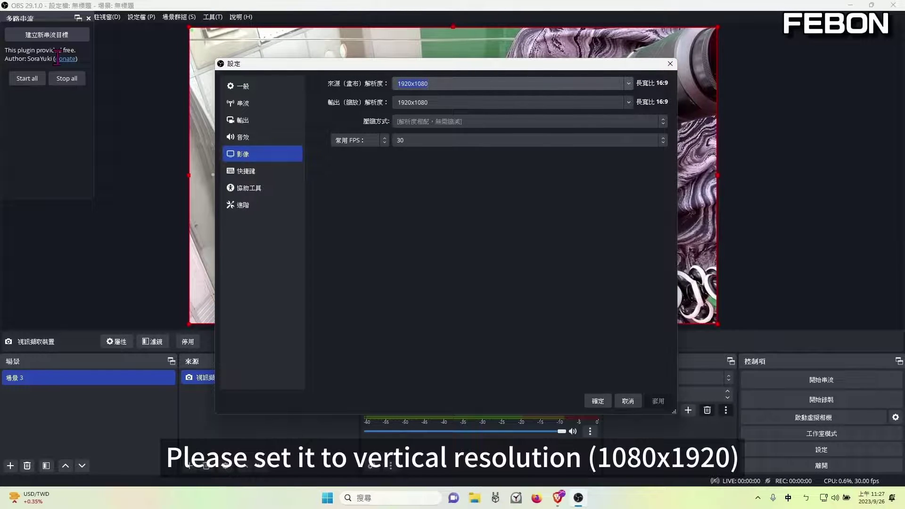
type("1")
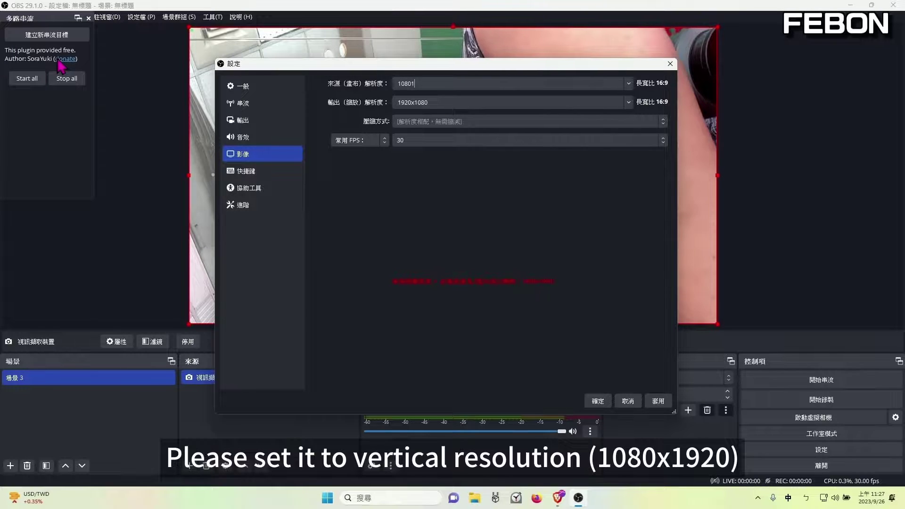
type("080")
key("shift")
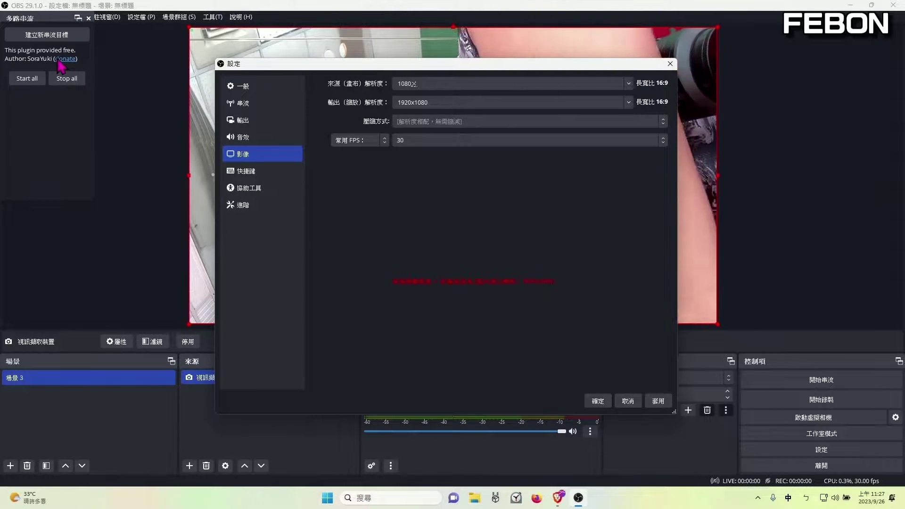
type("x")
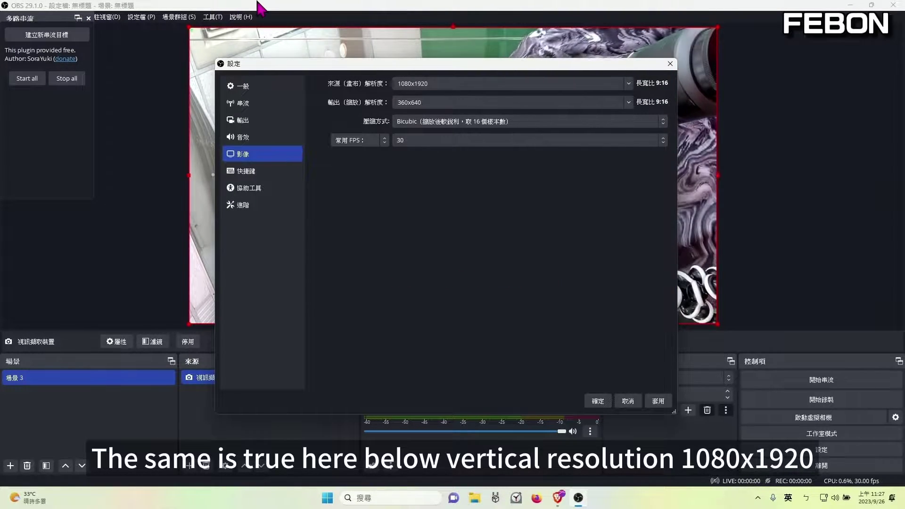
type("1920")
left_click(469, 103)
type("1080")
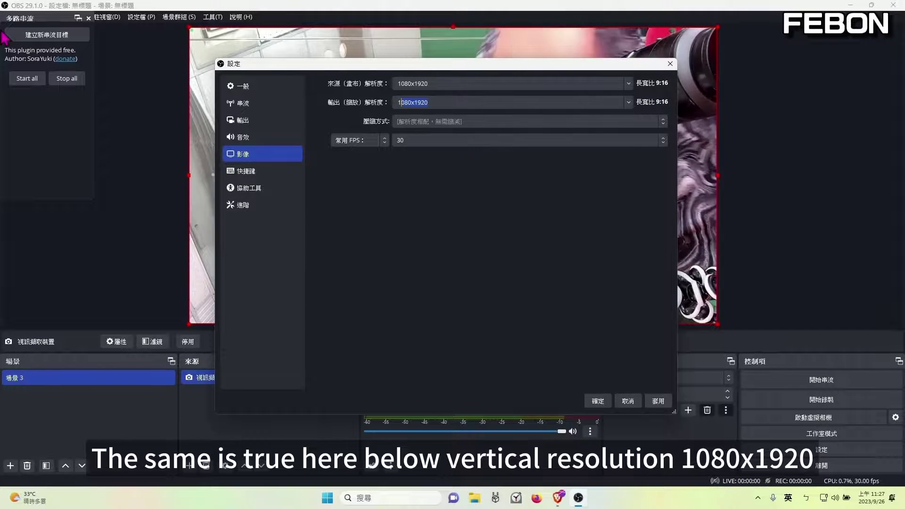
key("Tab")
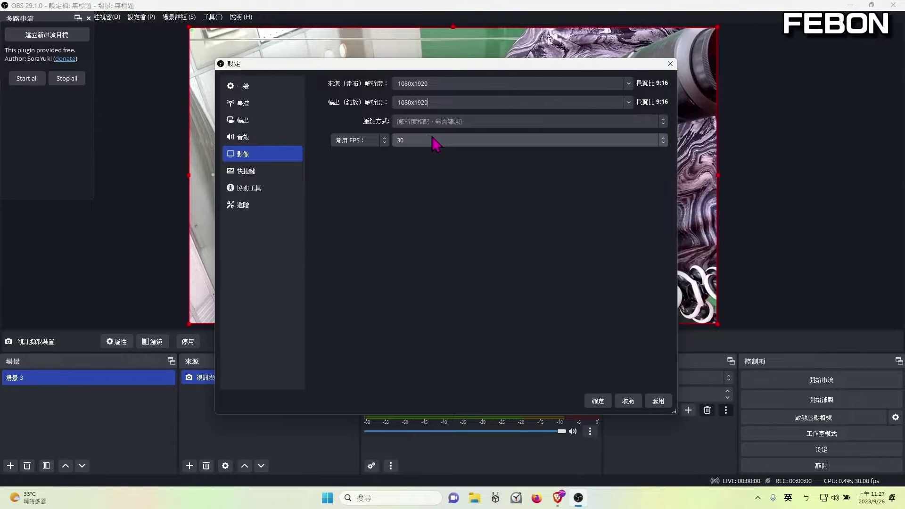
left_click(657, 401)
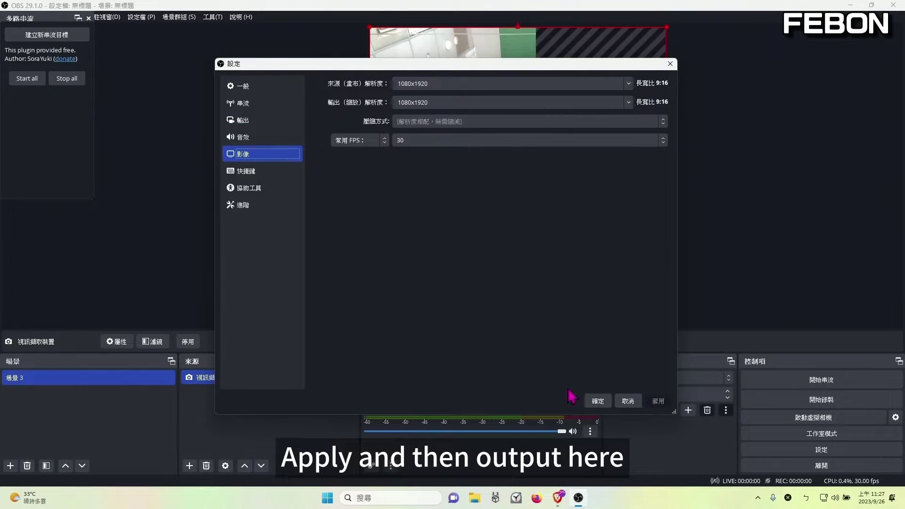
Switch streaming output to Advanced mode with the NVIDIA NVENC H.264 encoder
left_click(243, 103)
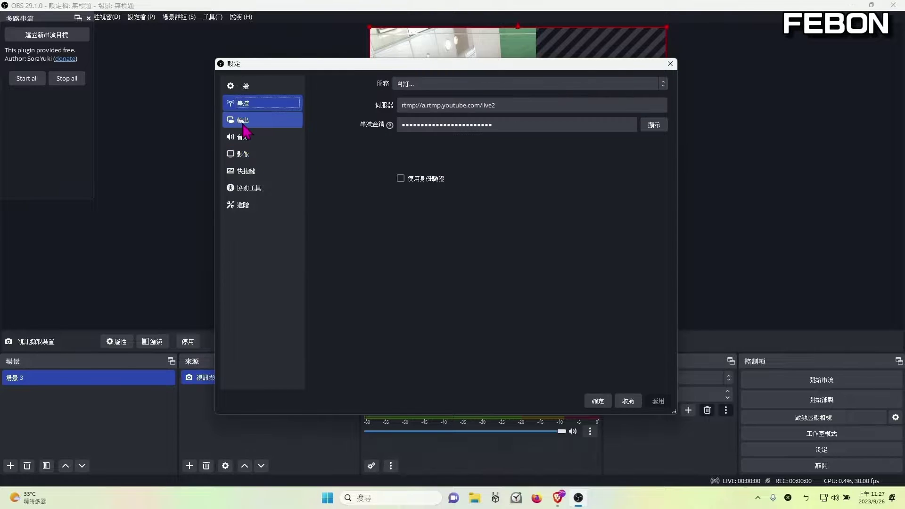
left_click(243, 120)
left_click(456, 84)
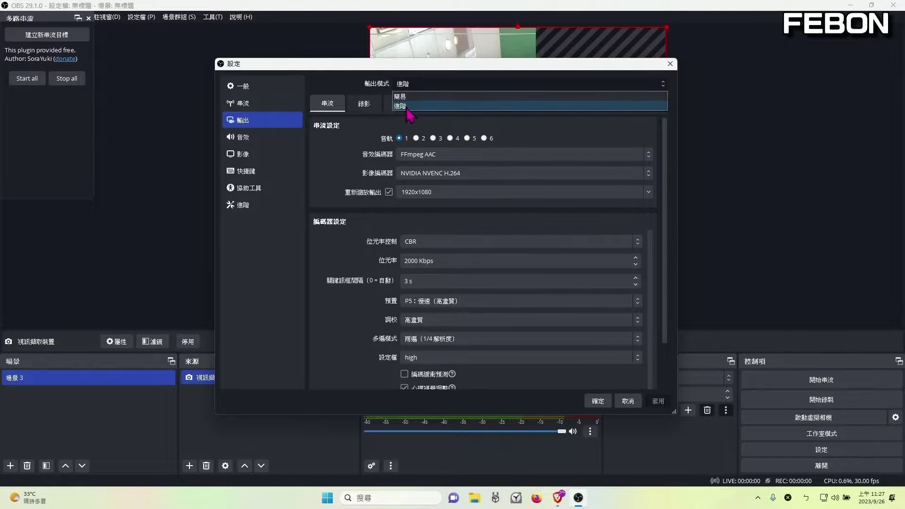
left_click(409, 106)
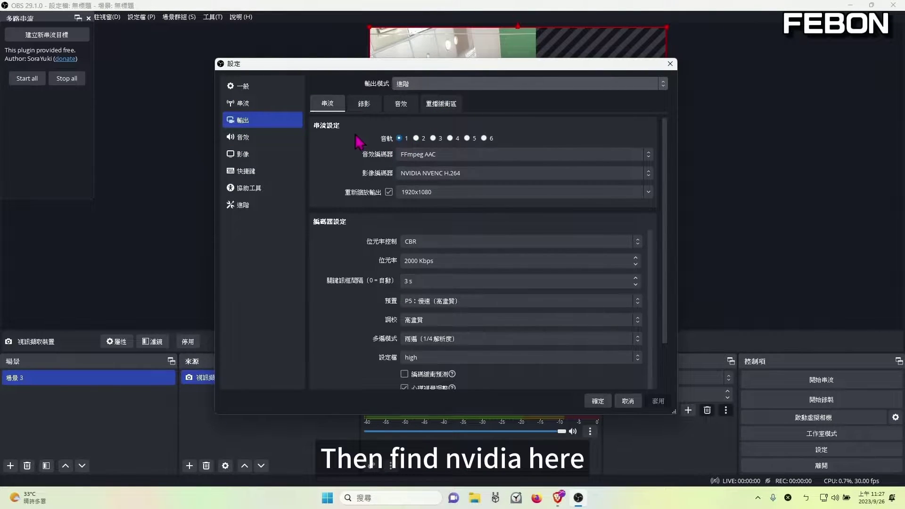
left_click(430, 173)
left_click(430, 173)
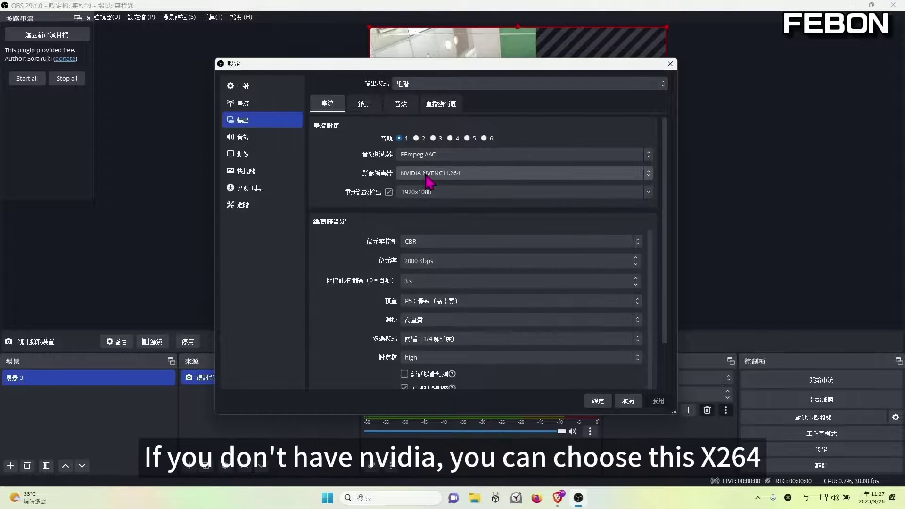
left_click(432, 173)
left_click(434, 174)
left_click(433, 174)
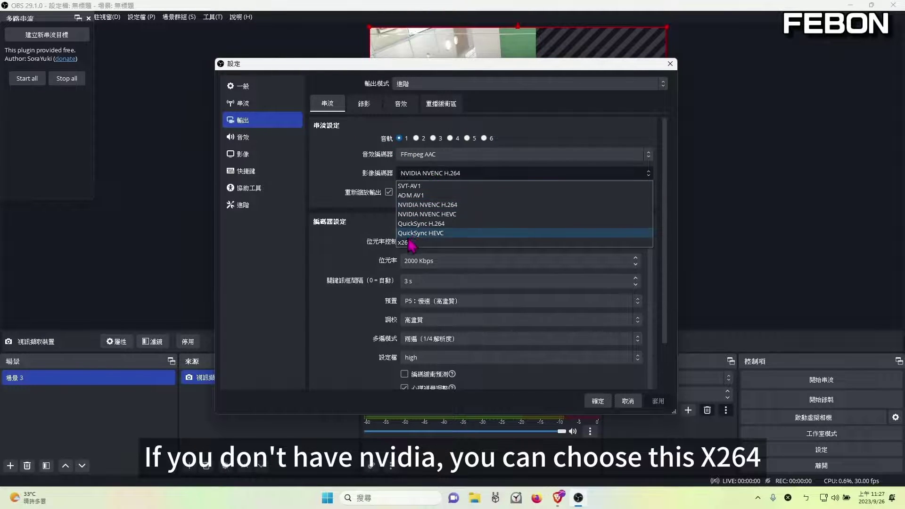
left_click(437, 205)
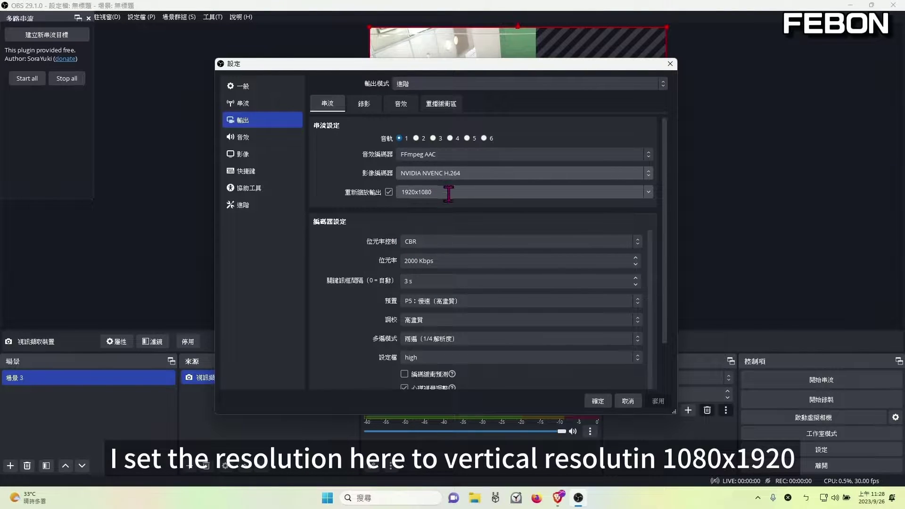
Rescale output to 1080x1920, save the settings, and move the camera toward the lower left
double_click(448, 193)
type("108")
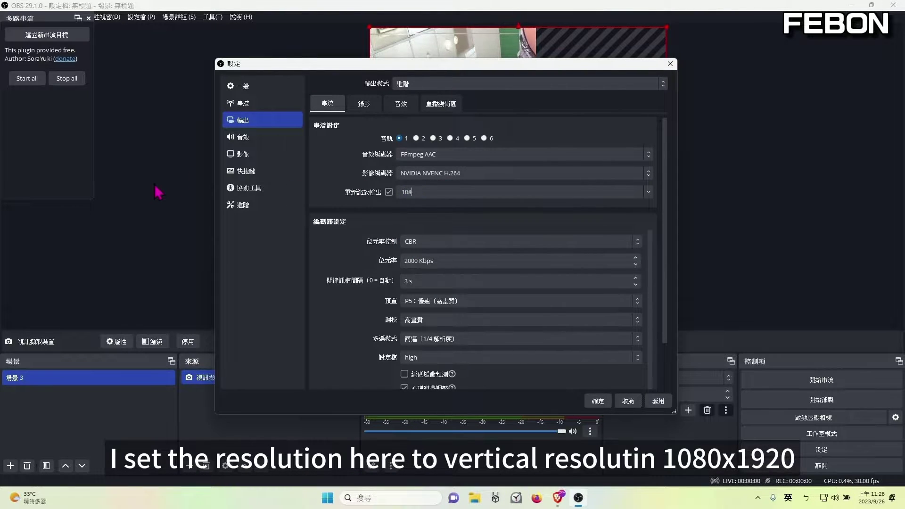
type("0x1920")
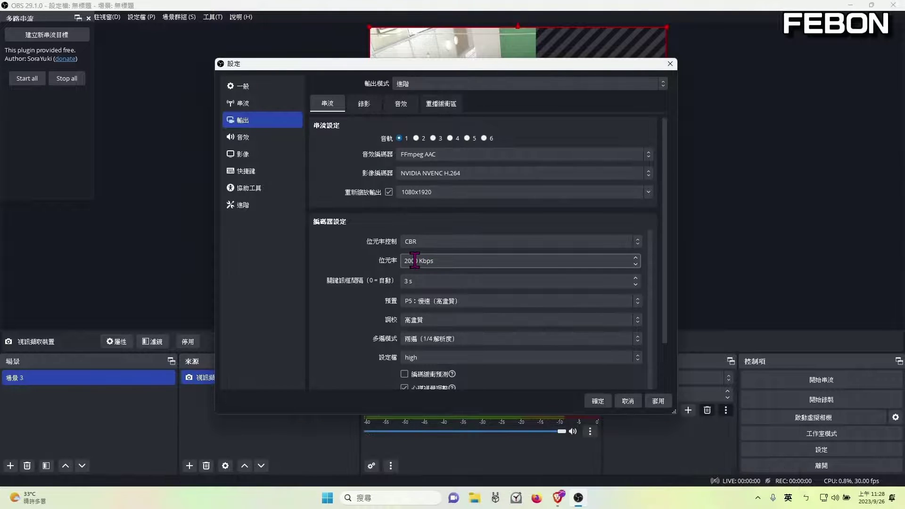
left_click(420, 260)
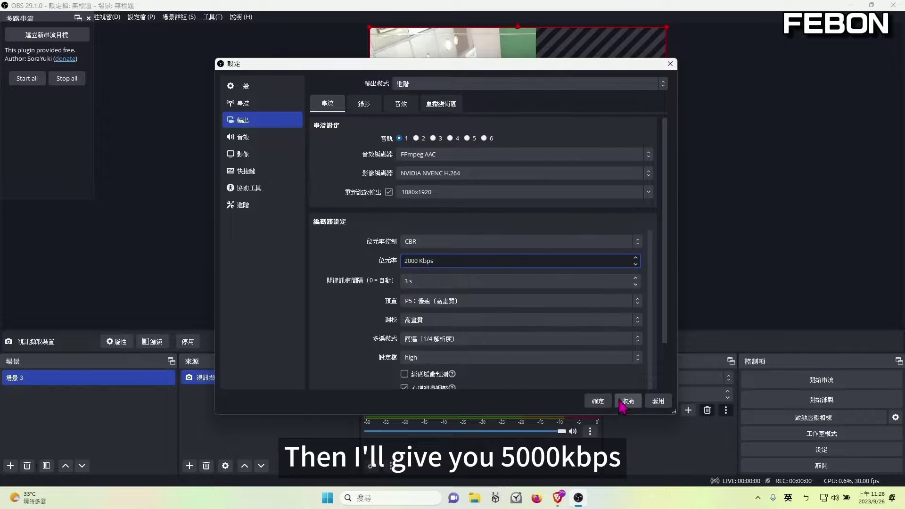
left_click(658, 405)
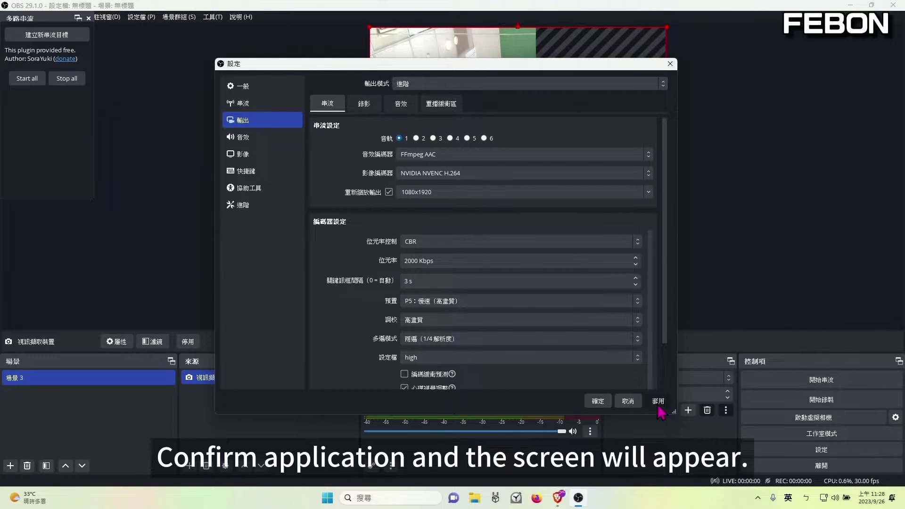
left_click(596, 401)
left_click_drag(394, 97, 323, 168)
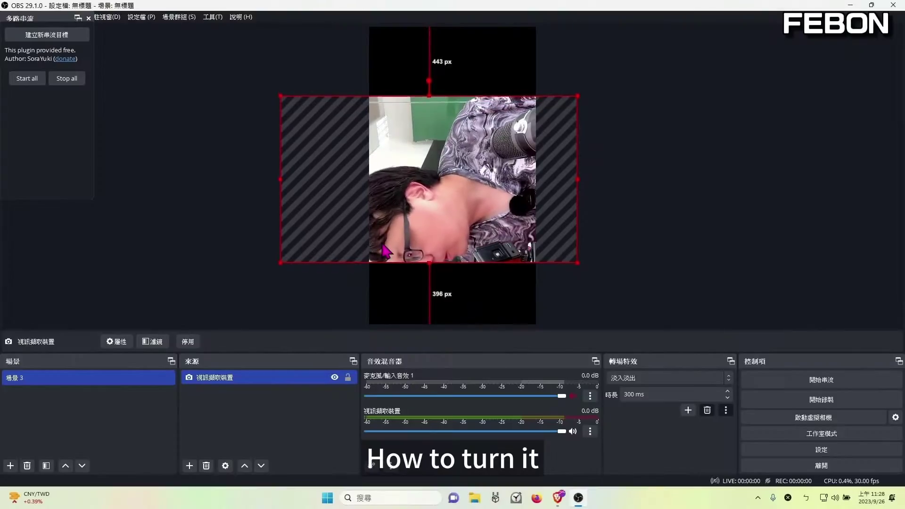
Rotate the camera source 90° clockwise and centre it to fill the portrait canvas
right_click(202, 385)
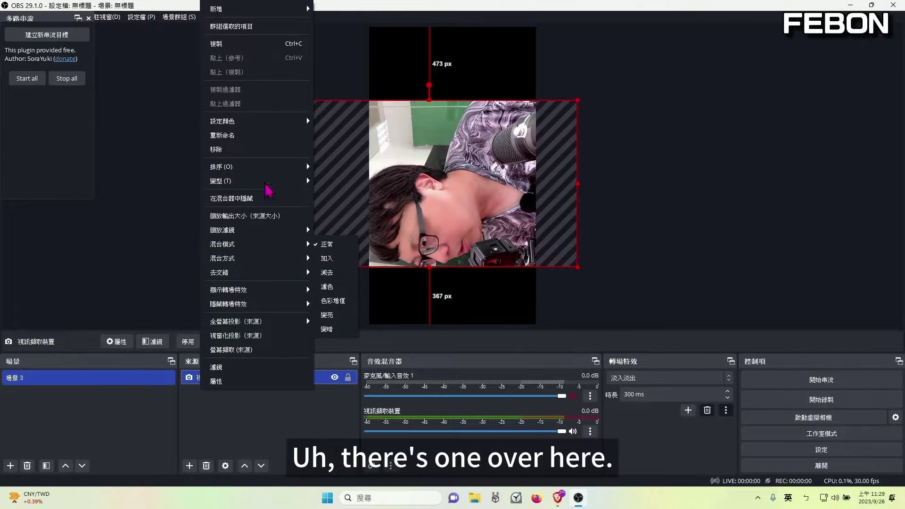
mouse_move(264, 183)
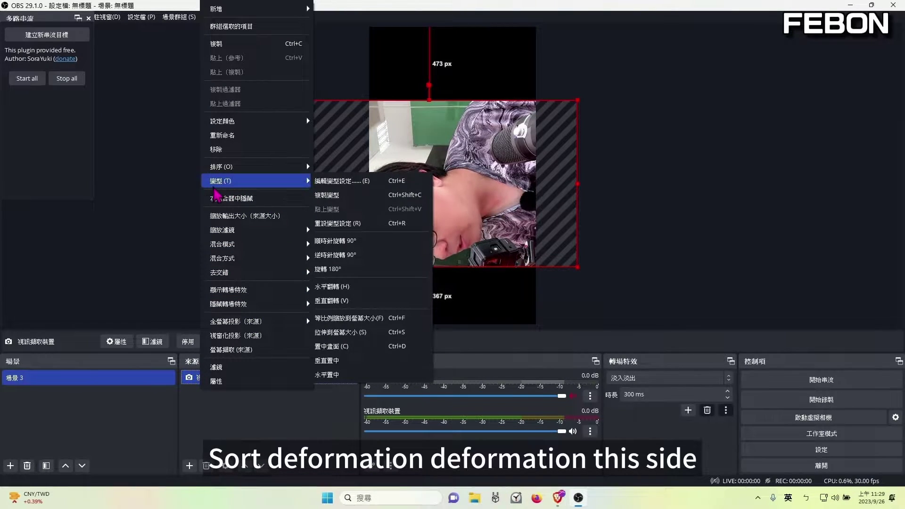
left_click(351, 245)
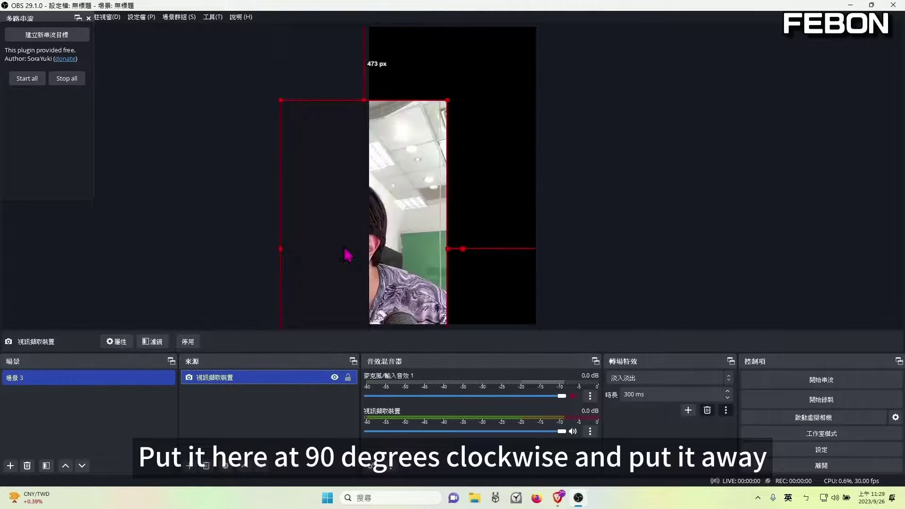
left_click_drag(452, 217, 451, 157)
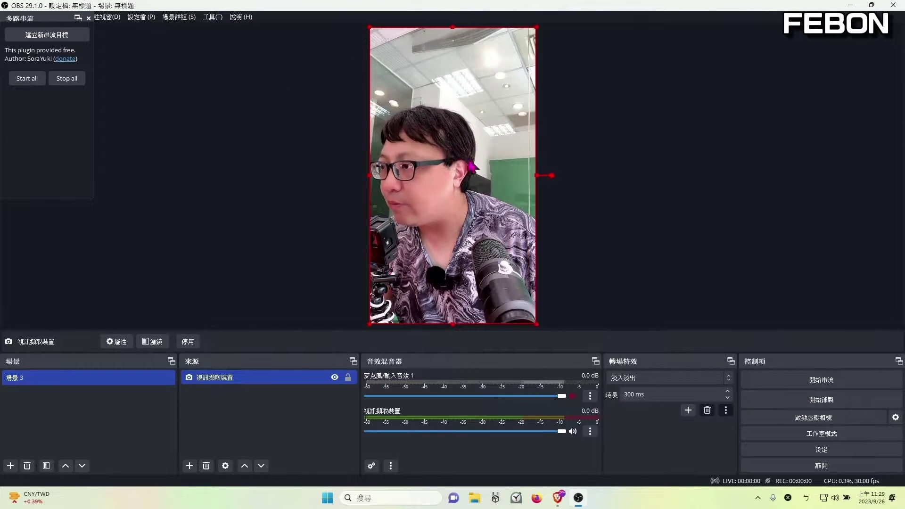
left_click(581, 149)
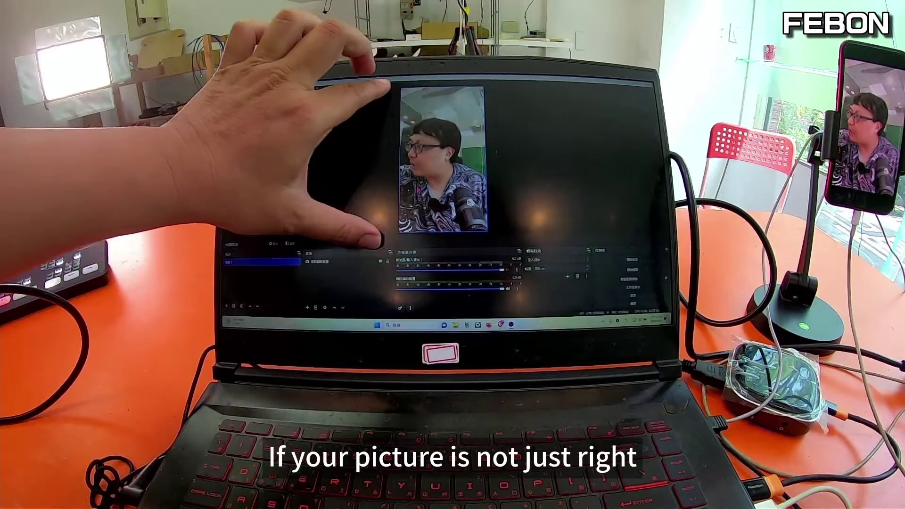
Scale up the camera source until the presenter's face fills the vertical canvas
left_click(488, 232)
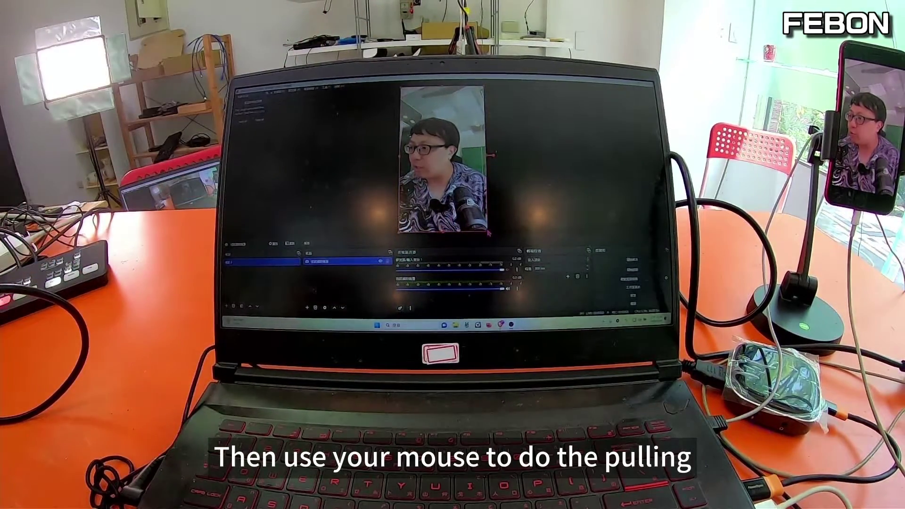
left_click_drag(488, 232, 513, 282)
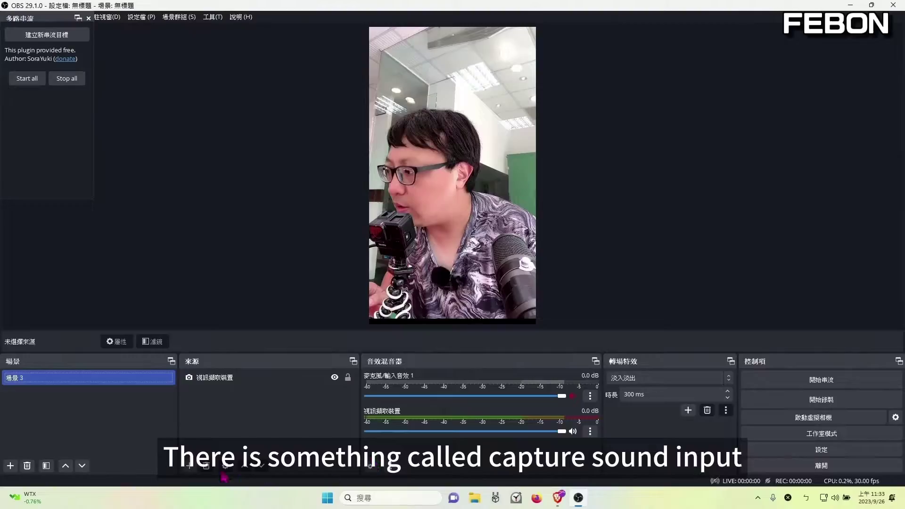
Add an audio input capture source named 'mic' using the AVerMedia AM310 USB Microphone
left_click(190, 466)
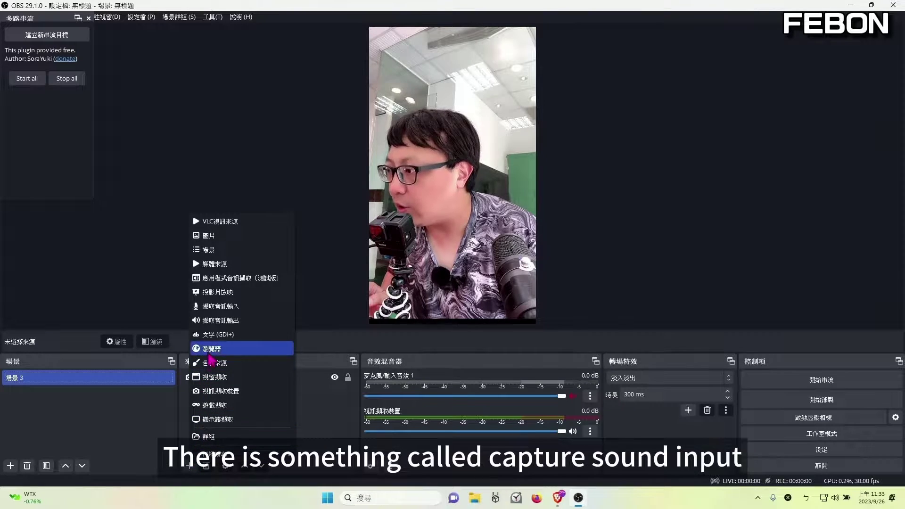
left_click(227, 310)
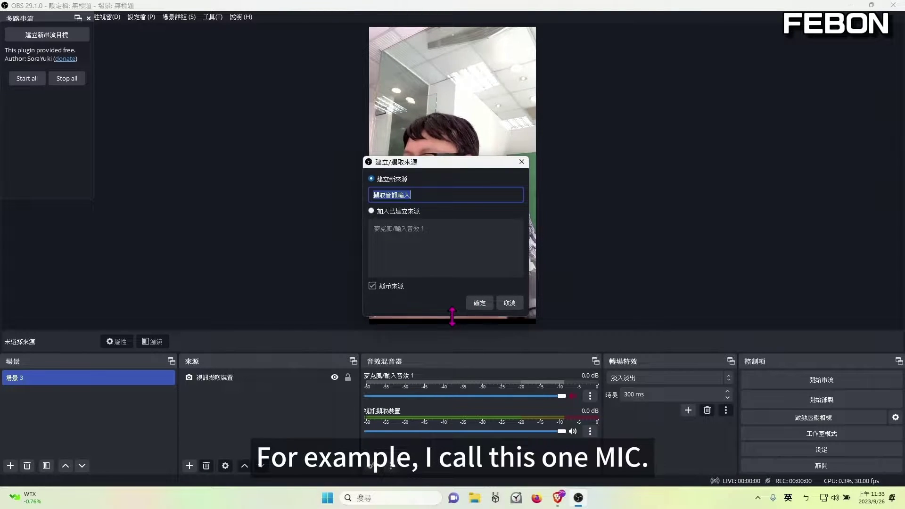
type("mic")
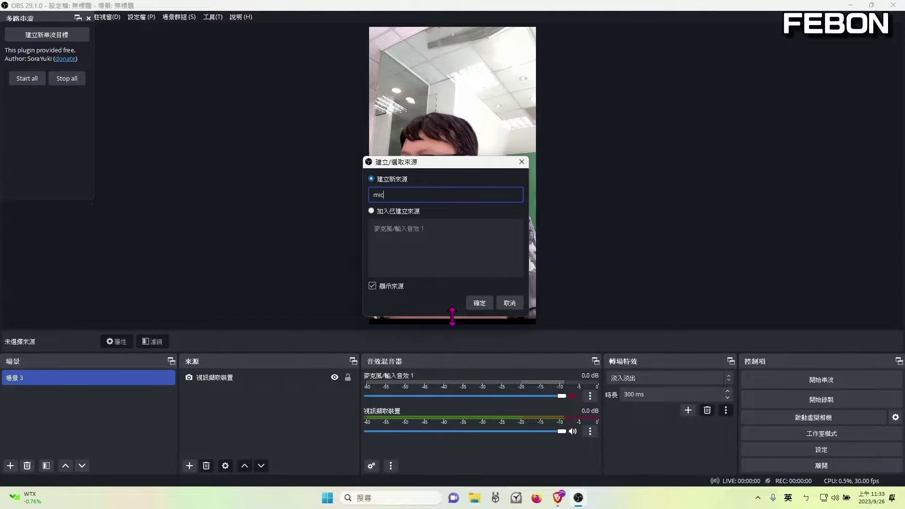
key("Return")
left_click(442, 126)
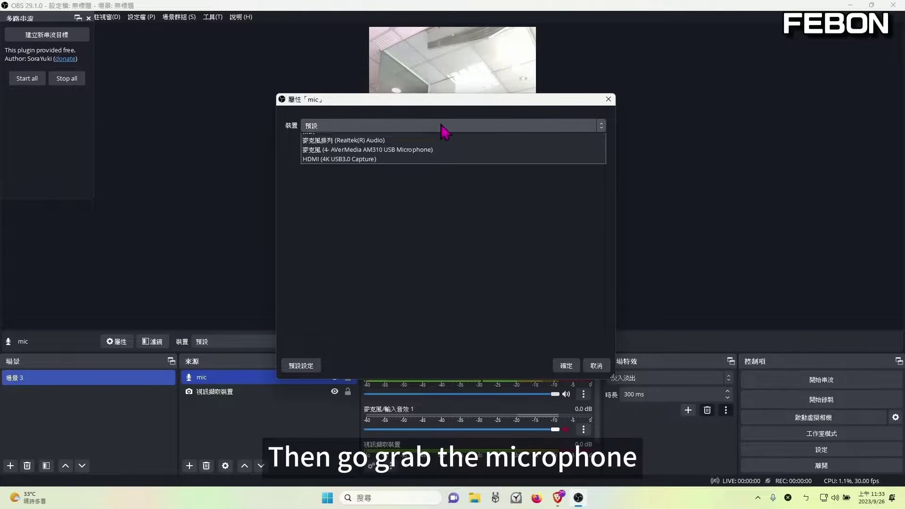
left_click(355, 159)
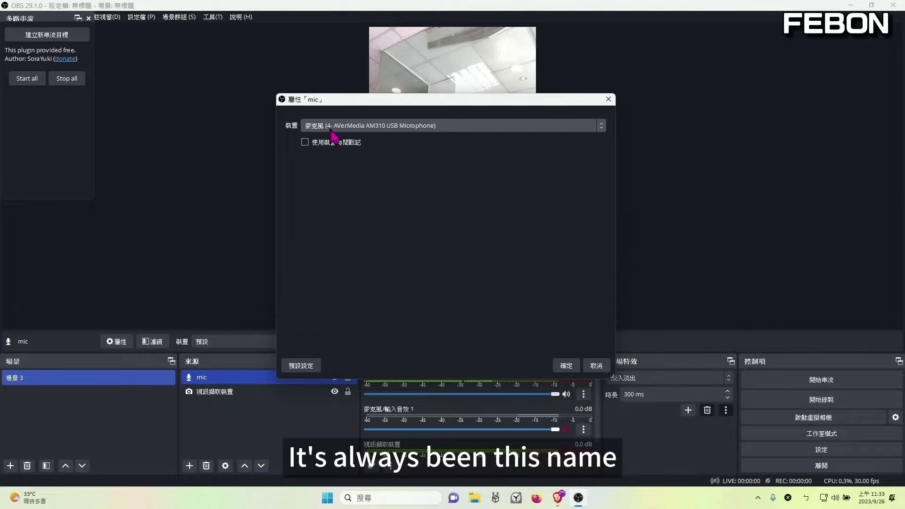
left_click(566, 366)
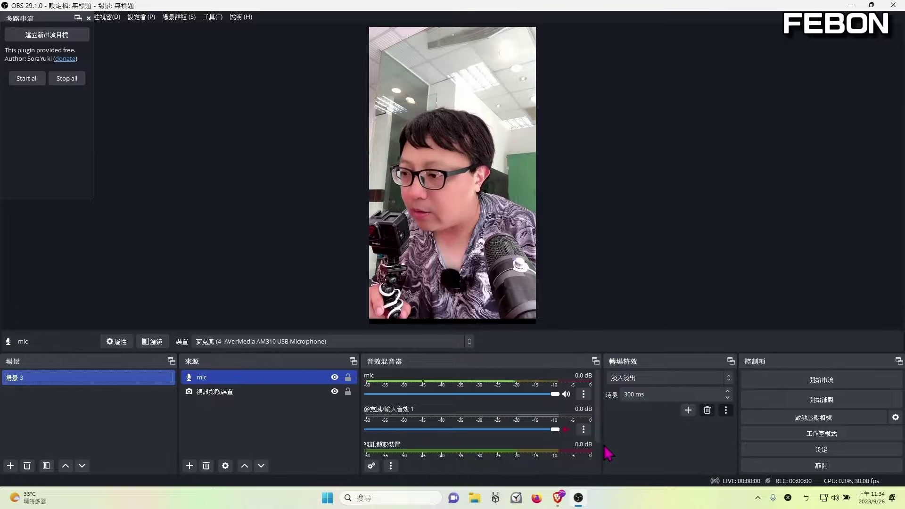
Scroll through the Audio Mixer to review the mic, 麥克風/輸入音效 1 and 視訊擷取裝置 channels
scroll(593, 459, "down", 1)
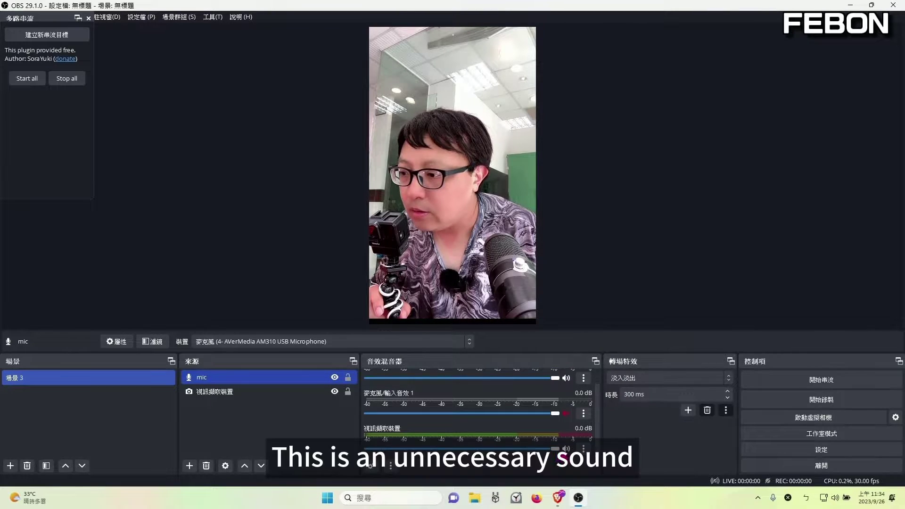
scroll(598, 424, "up", 1)
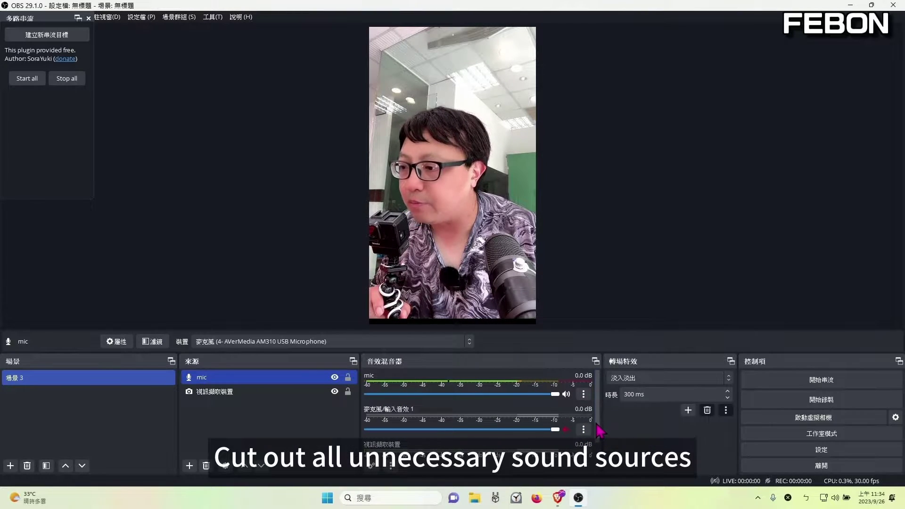
scroll(597, 429, "down", 1)
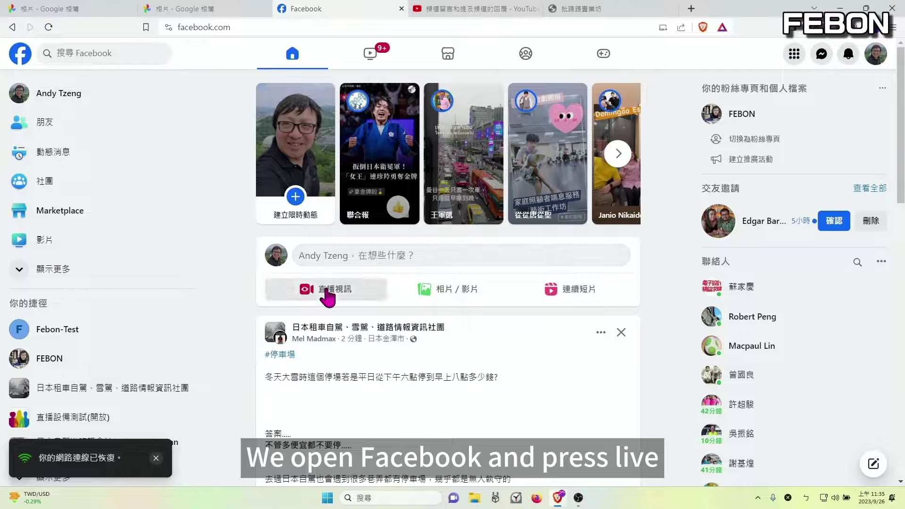
Start a Facebook live video and set it to post on the Febon-Test page
left_click(326, 288)
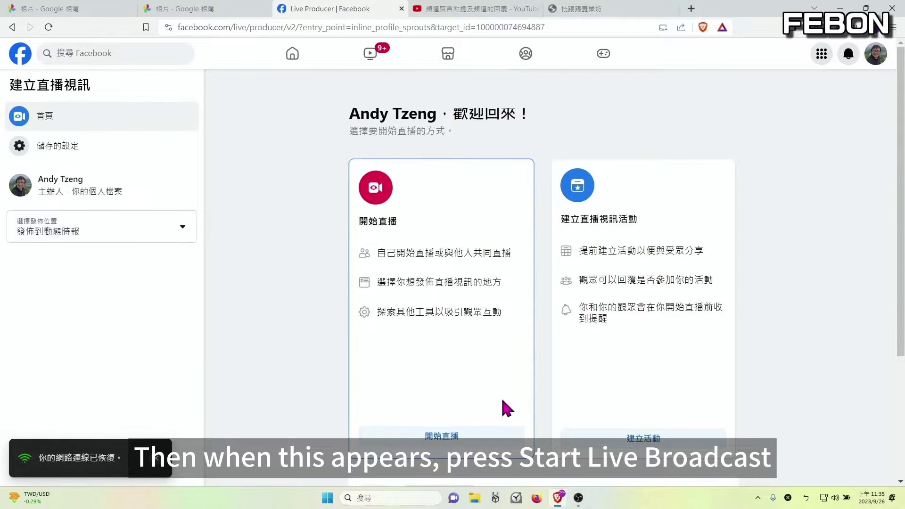
left_click(478, 435)
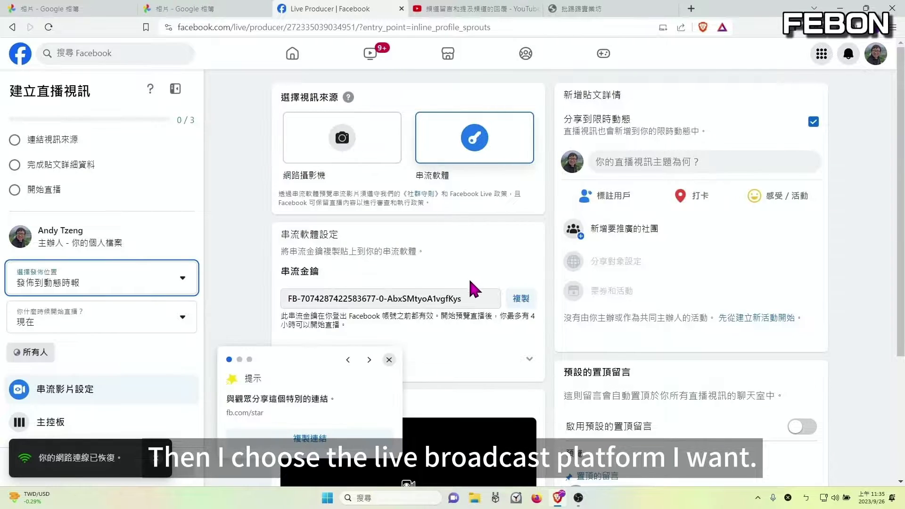
left_click(154, 288)
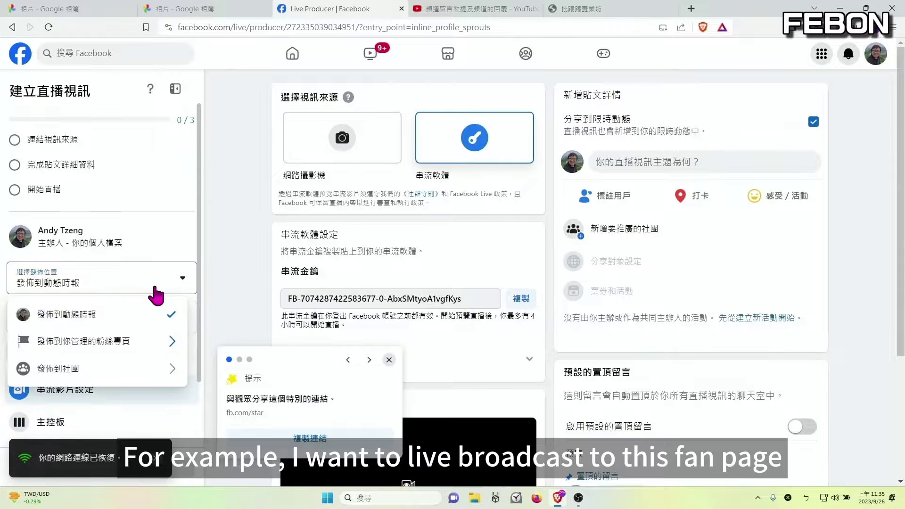
left_click(107, 349)
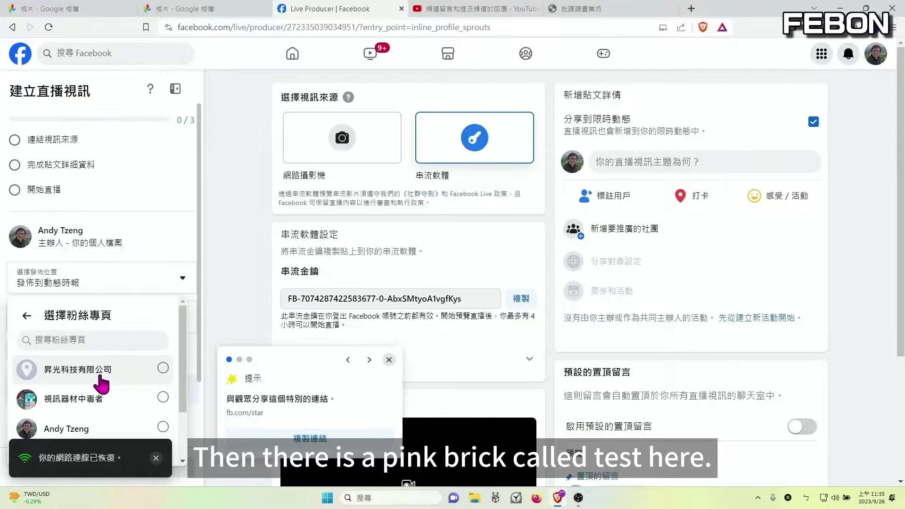
scroll(97, 380, "down", 3)
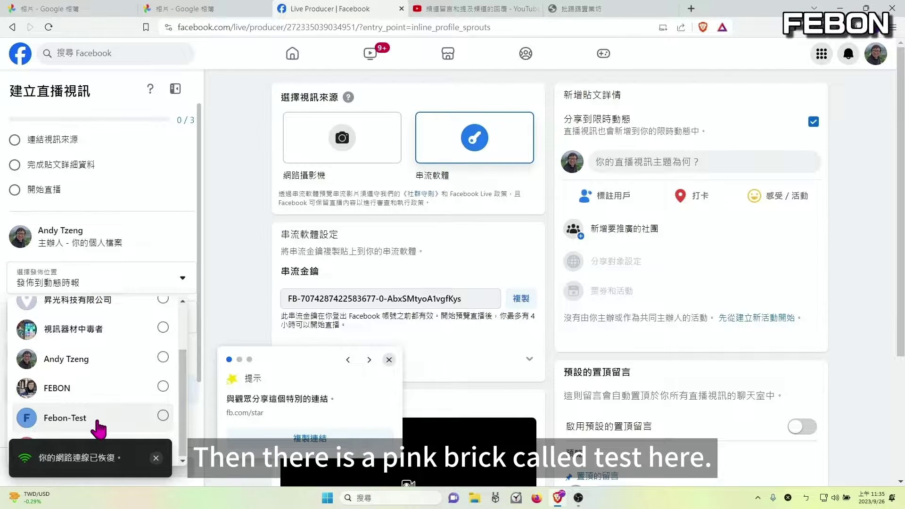
left_click(98, 421)
left_click(542, 294)
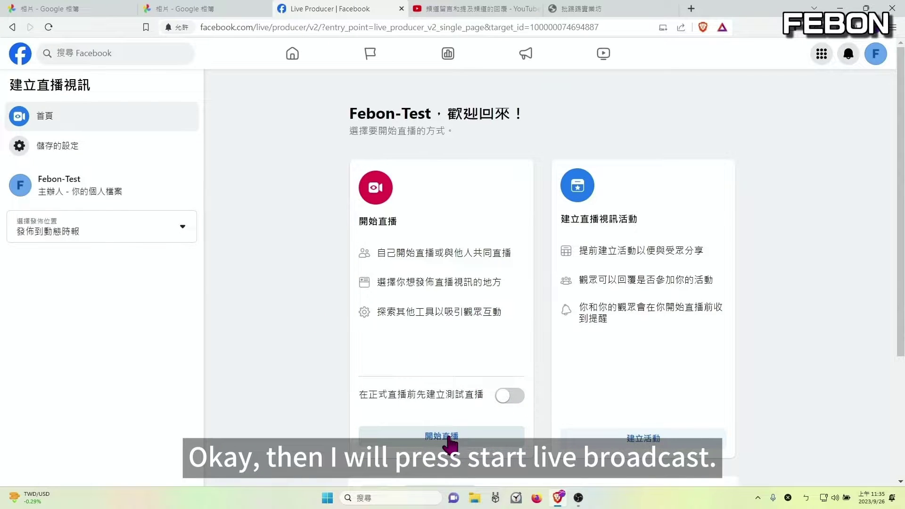
Start the streaming-software broadcast, copy its stream key, and return to OBS
left_click(447, 437)
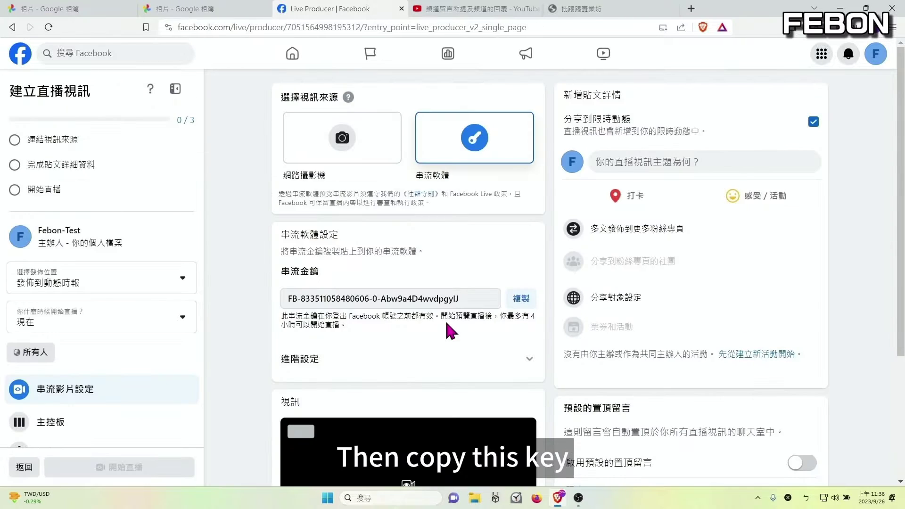
left_click(521, 300)
left_click(577, 501)
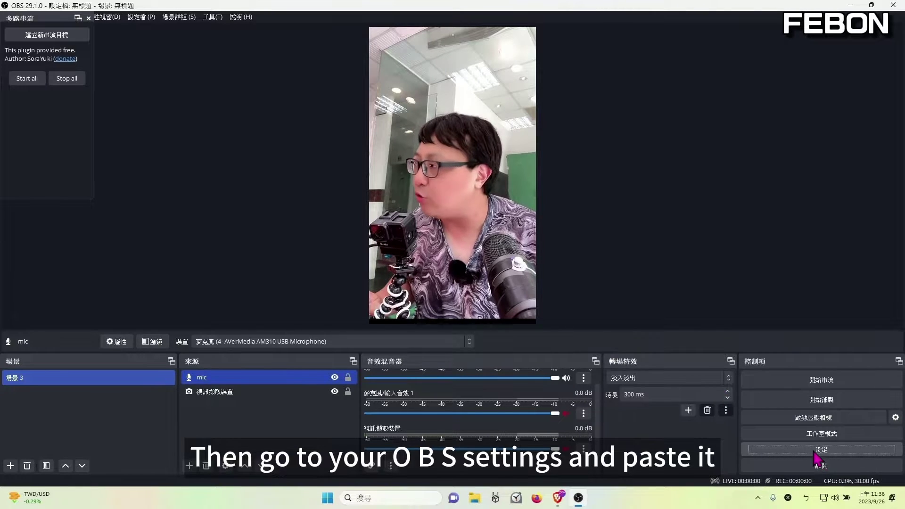
Set the stream service to Facebook Live with the pasted stream key, then start streaming
left_click(787, 450)
left_click(244, 104)
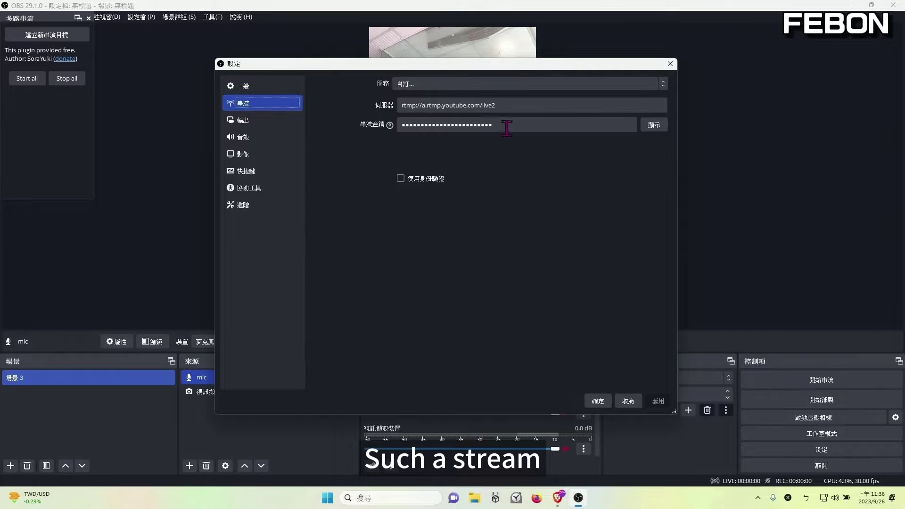
left_click(541, 92)
left_click(493, 125)
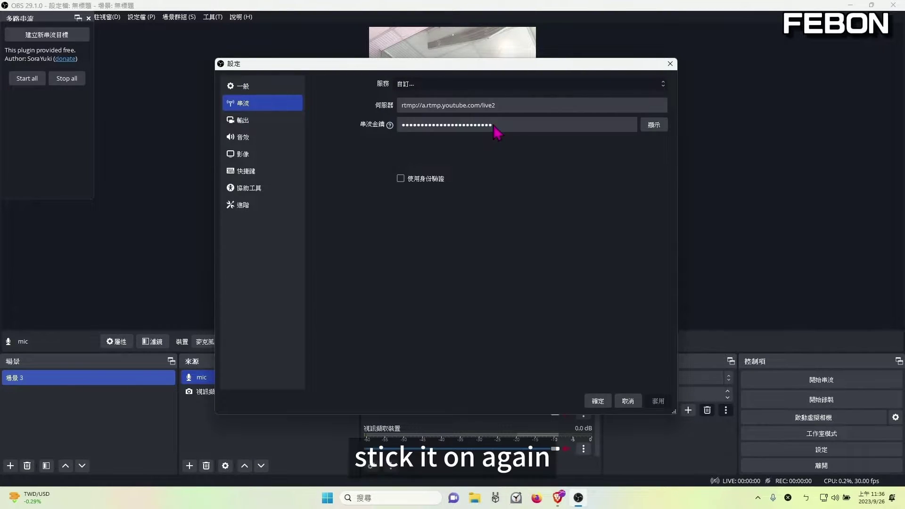
right_click(491, 129)
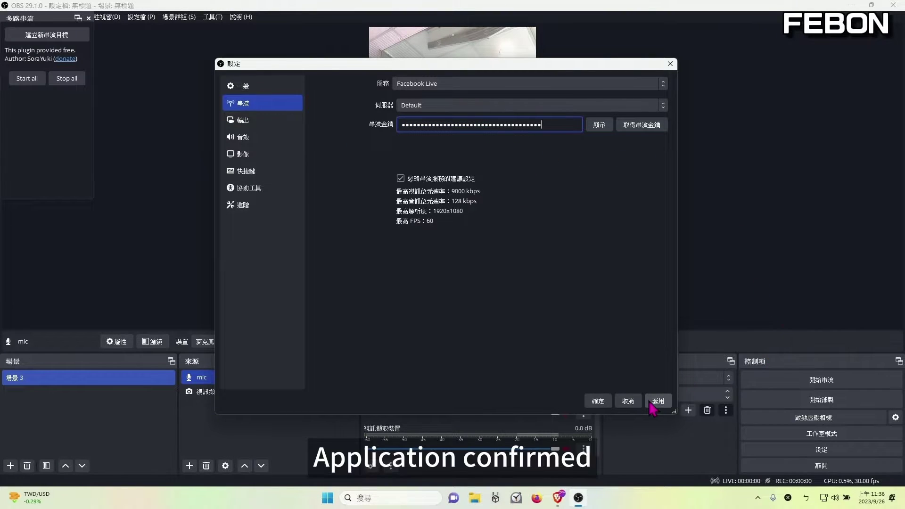
left_click(592, 402)
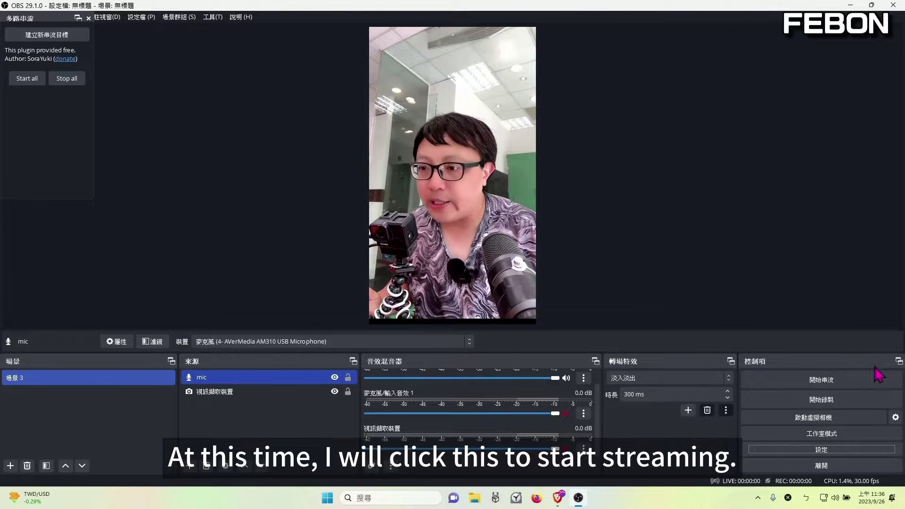
left_click(813, 381)
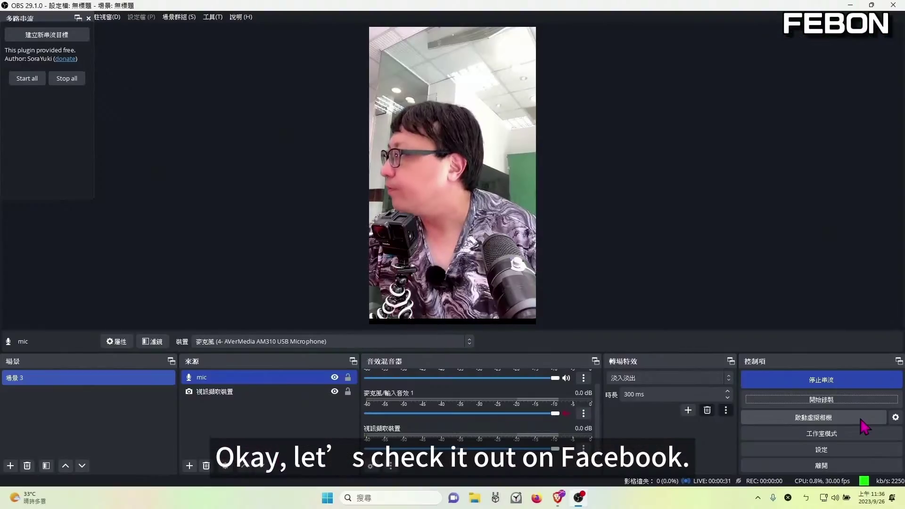
left_click(558, 497)
Save the post titled 'eee' with description 'eeee', then go live on Febon-Test
scroll(490, 387, "down", 5)
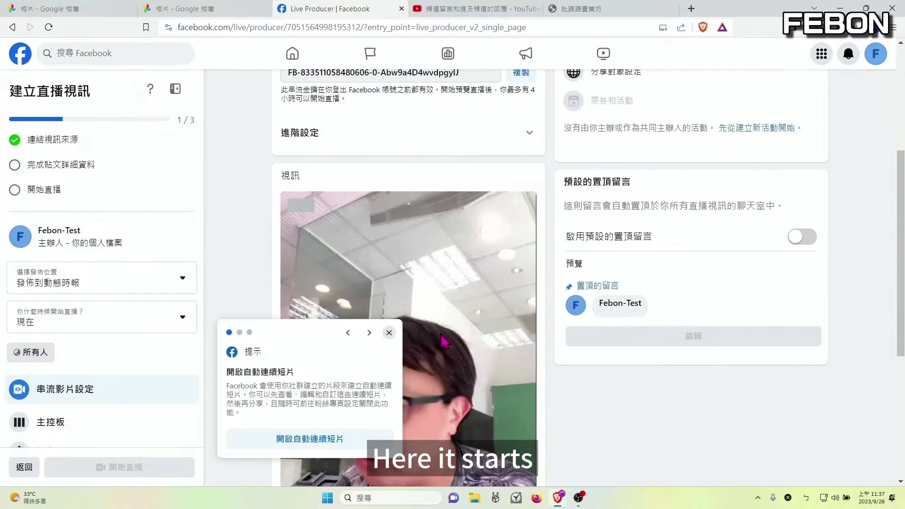
left_click(393, 335)
scroll(641, 283, "up", 5)
left_click(635, 168)
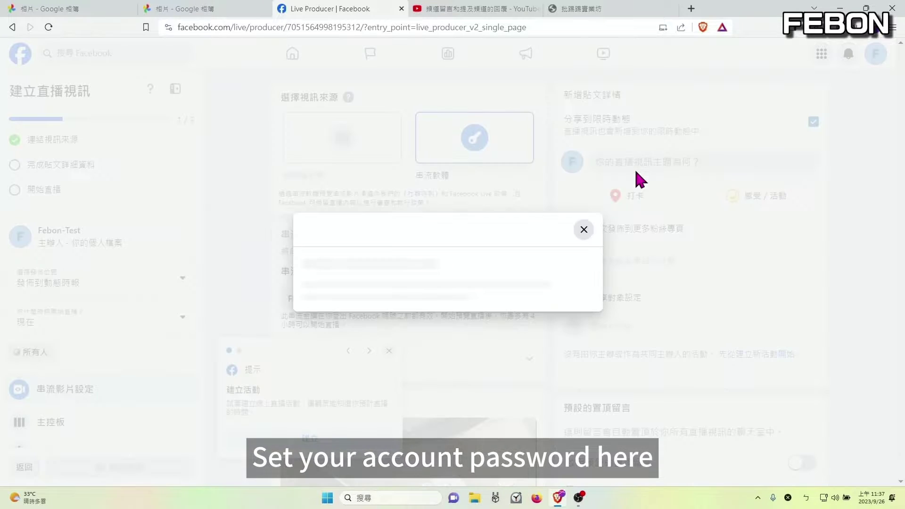
type("eee")
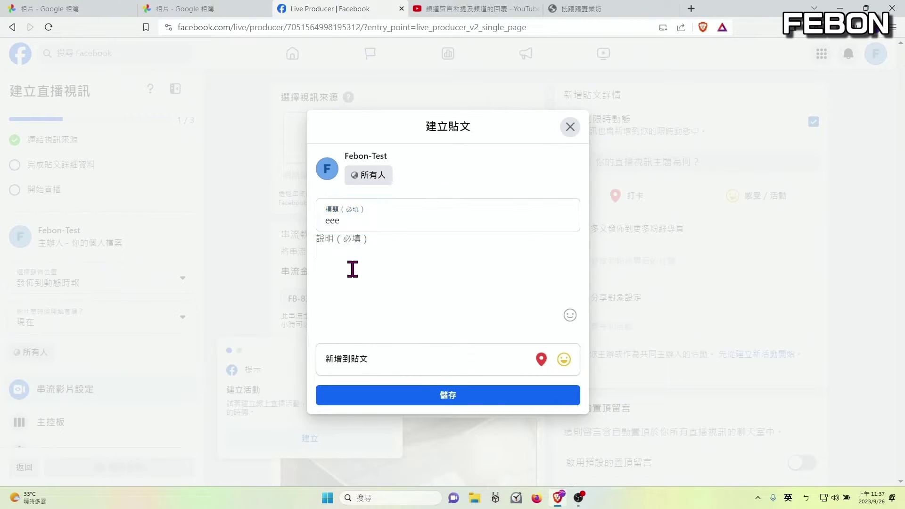
type("eee")
left_click(459, 395)
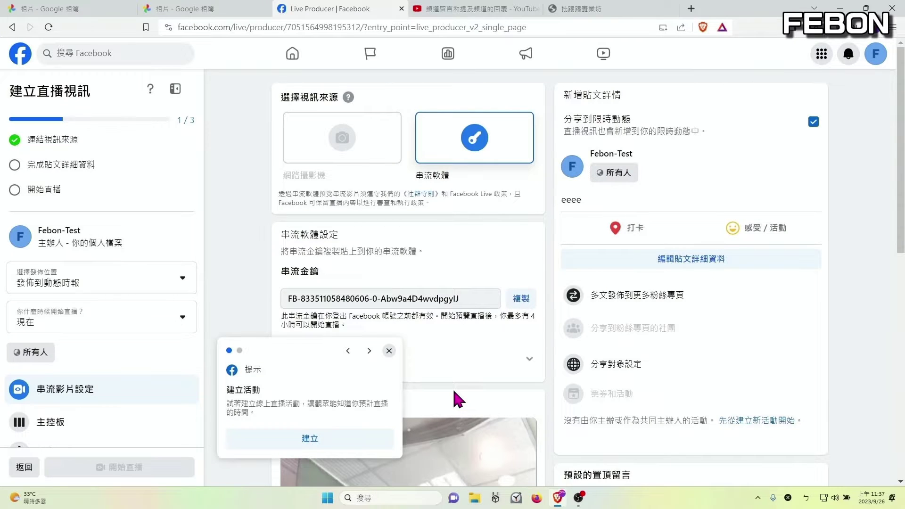
scroll(372, 372, "down", 3)
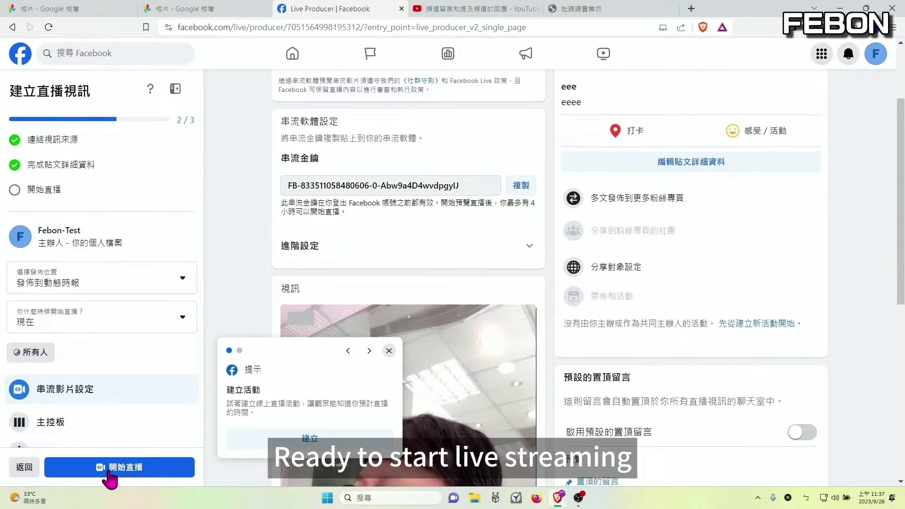
left_click(109, 471)
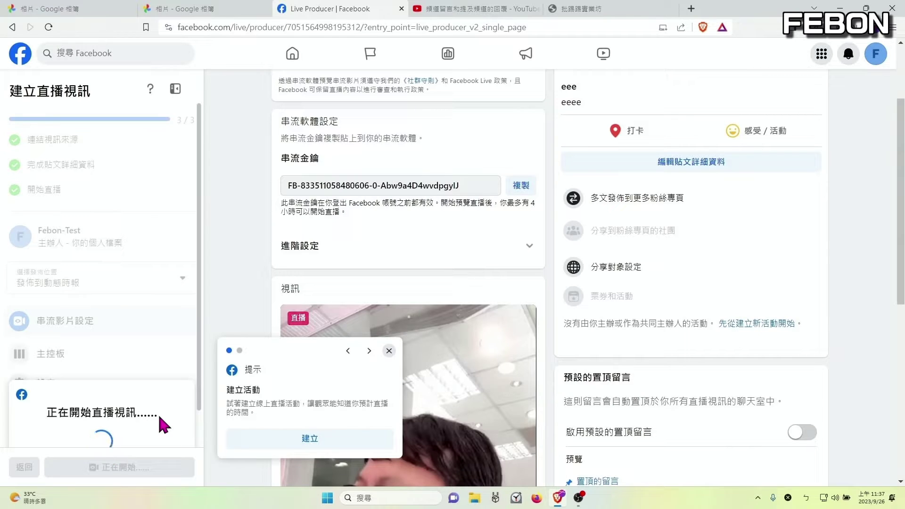